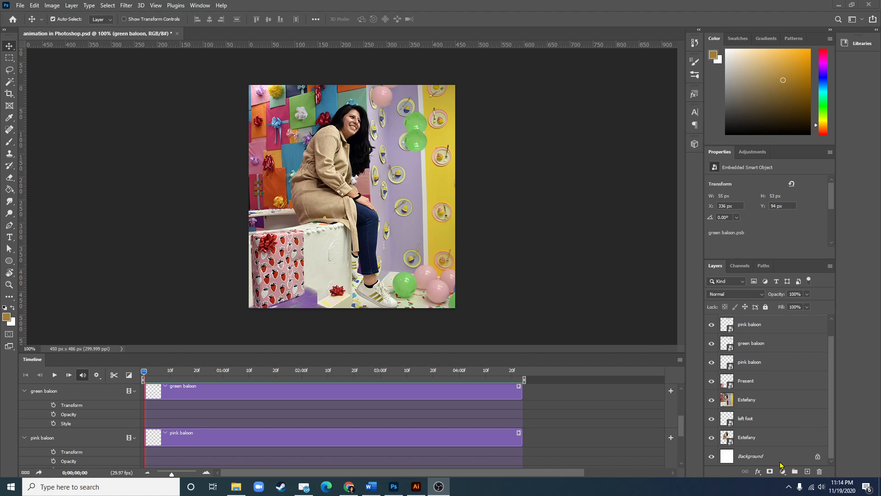
# Convert the topmost green baloon layer to a smart object
pyautogui.scroll(1, 757, 432)
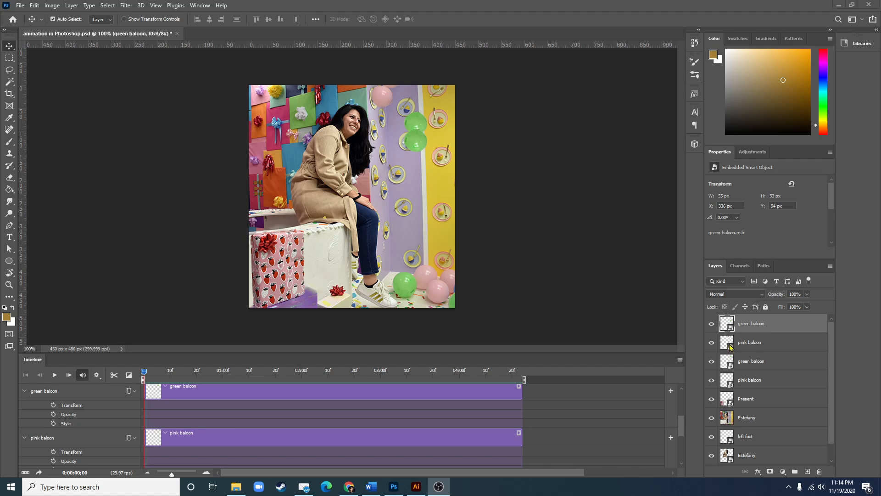
pyautogui.click(751, 324)
pyautogui.rightClick(751, 324)
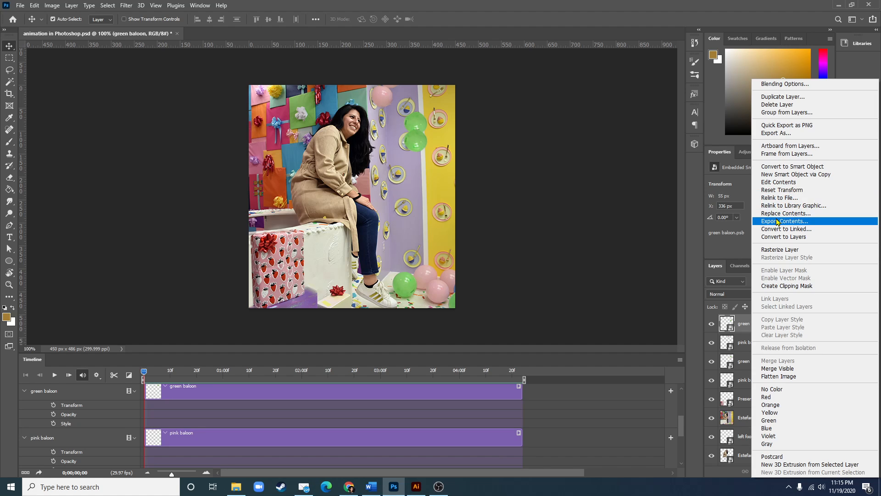
pyautogui.click(779, 167)
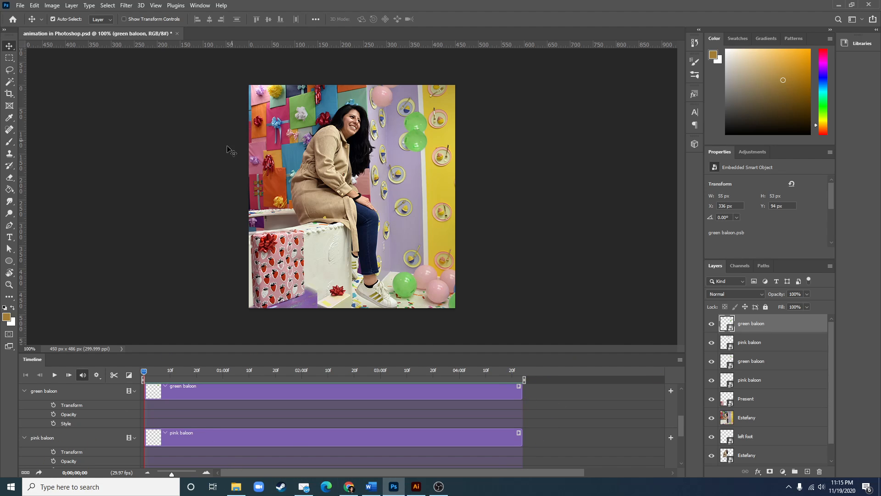
pyautogui.click(200, 6)
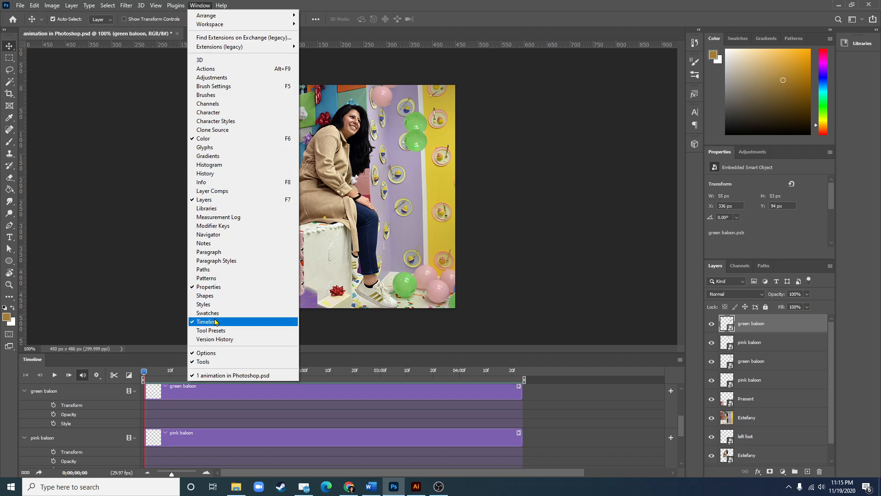
pyautogui.click(146, 274)
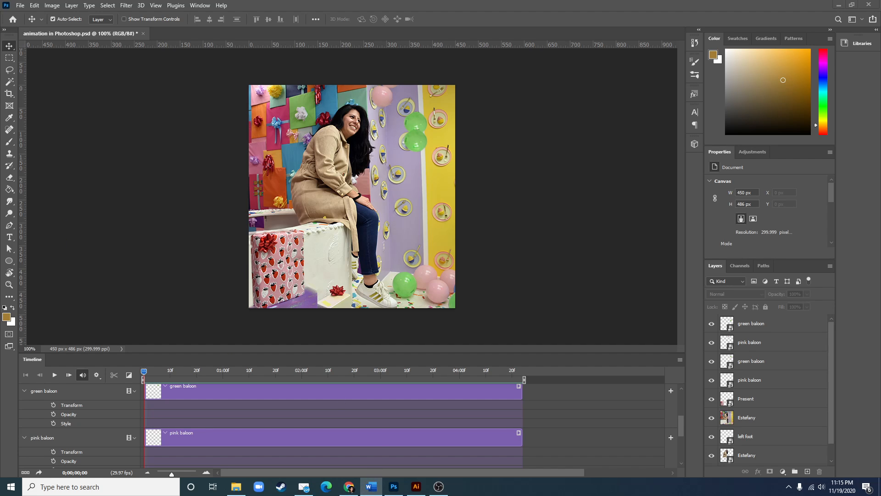
# Switch to the Word handout and read the instructions on opening and creating a video timeline
pyautogui.moveTo(0, 4); pyautogui.dragTo(249, 21)
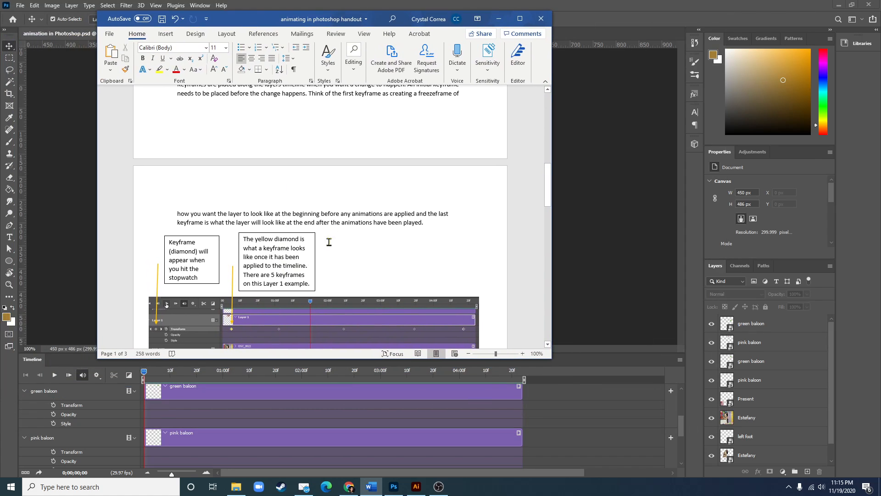
pyautogui.scroll(10, 328, 242)
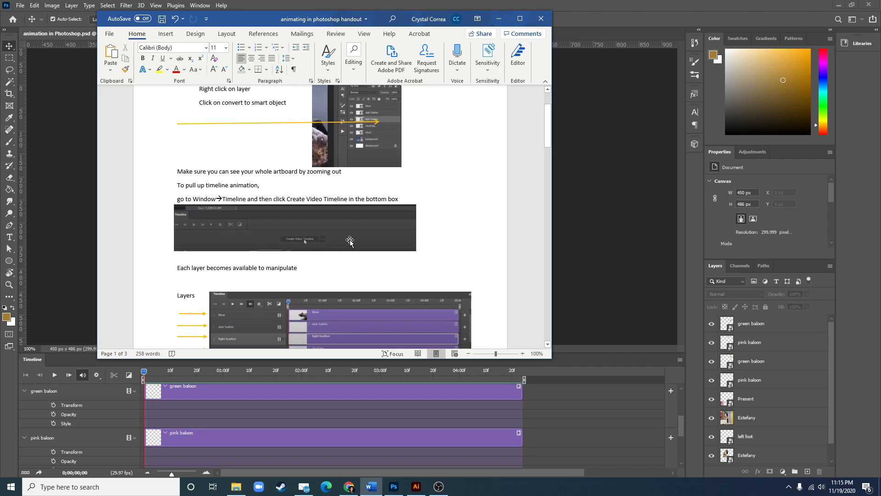
pyautogui.scroll(-2, 350, 240)
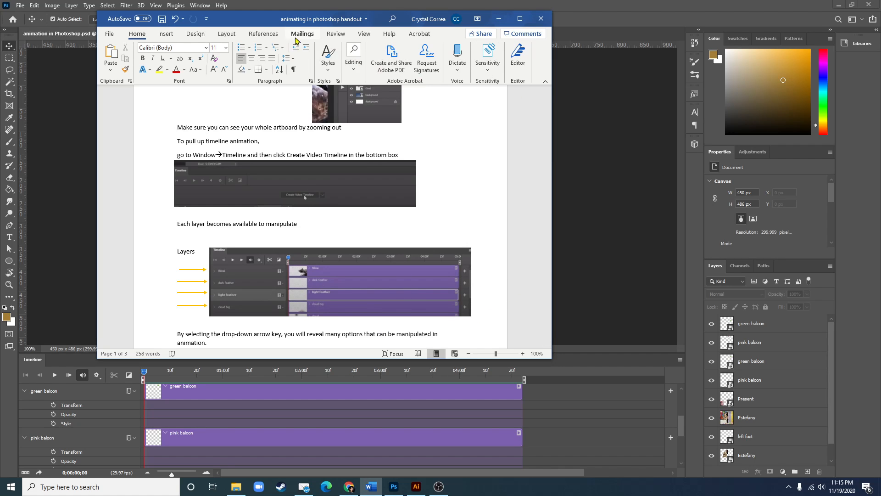
pyautogui.moveTo(261, 22); pyautogui.dragTo(0, 64)
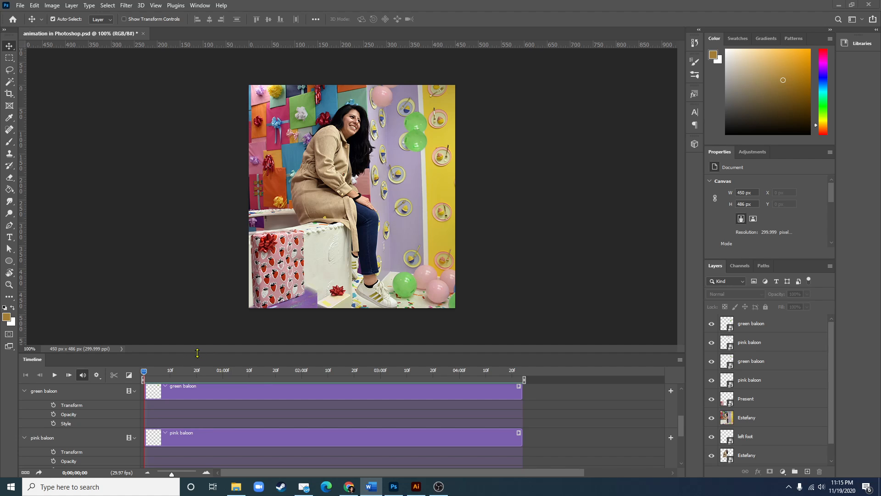
# Enlarge the timeline area and collapse the property rows of all four green and pink baloon tracks
pyautogui.moveTo(199, 354); pyautogui.dragTo(187, 190)
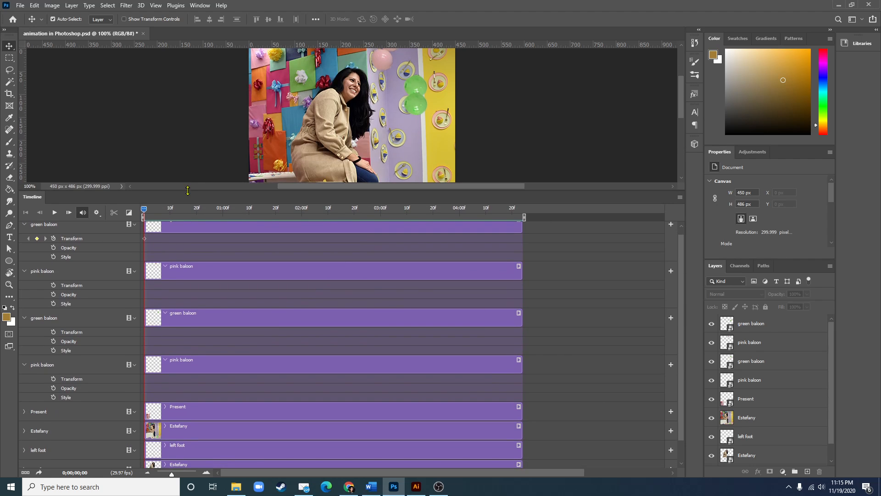
pyautogui.scroll(1, 317, 290)
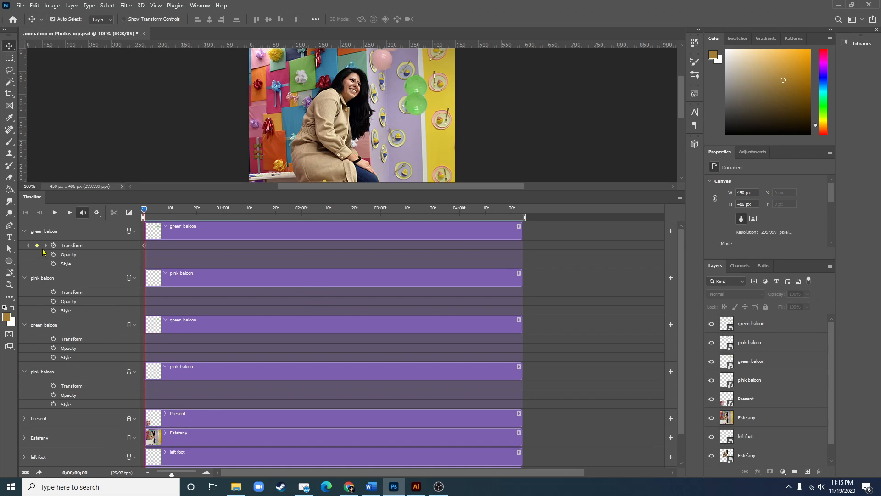
pyautogui.click(25, 231)
pyautogui.click(24, 250)
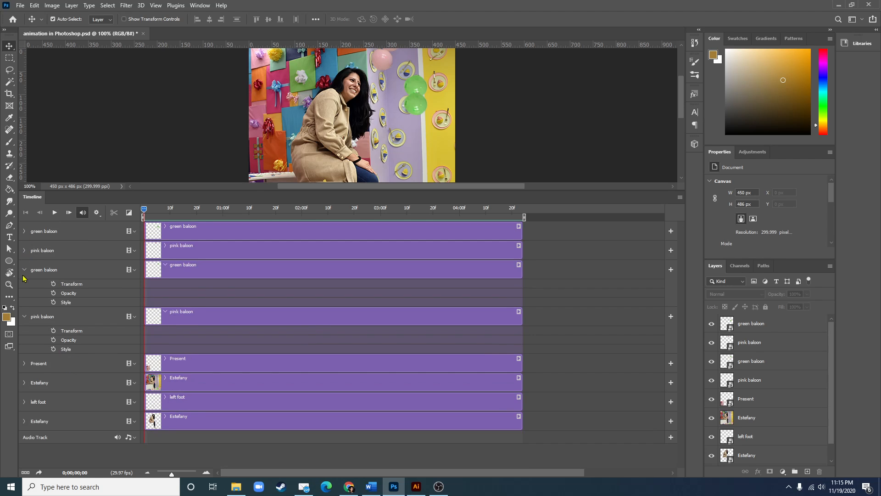
pyautogui.click(24, 270)
pyautogui.click(24, 289)
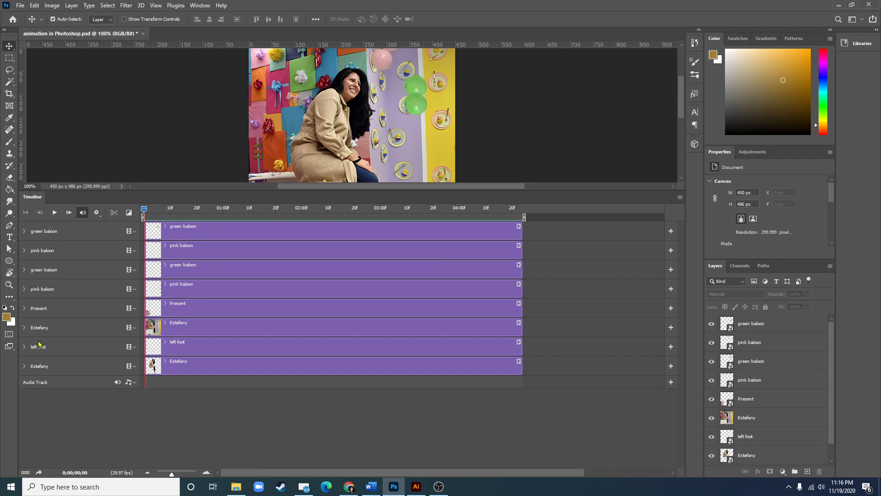
# Expand the topmost green baloon track and turn off its Transform keyframing
pyautogui.click(23, 231)
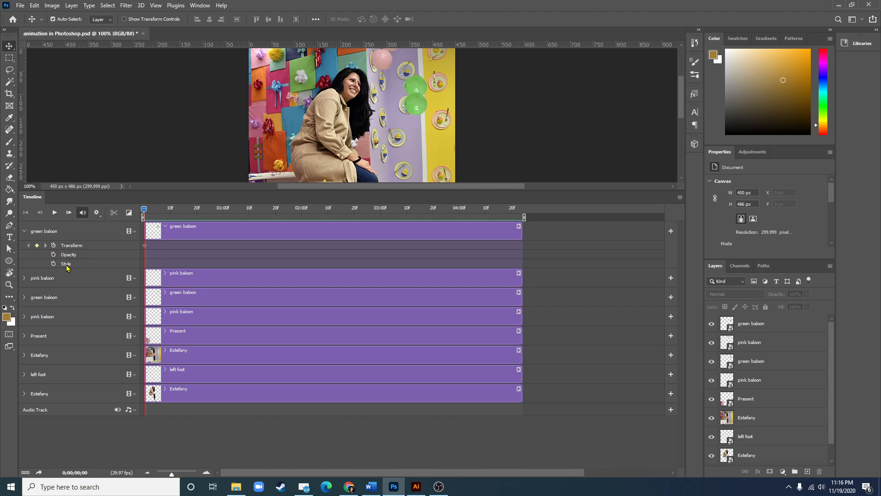
pyautogui.click(53, 245)
# Try trimming the start and end of the upper pink baloon clip, extending each back to full length
pyautogui.click(145, 281)
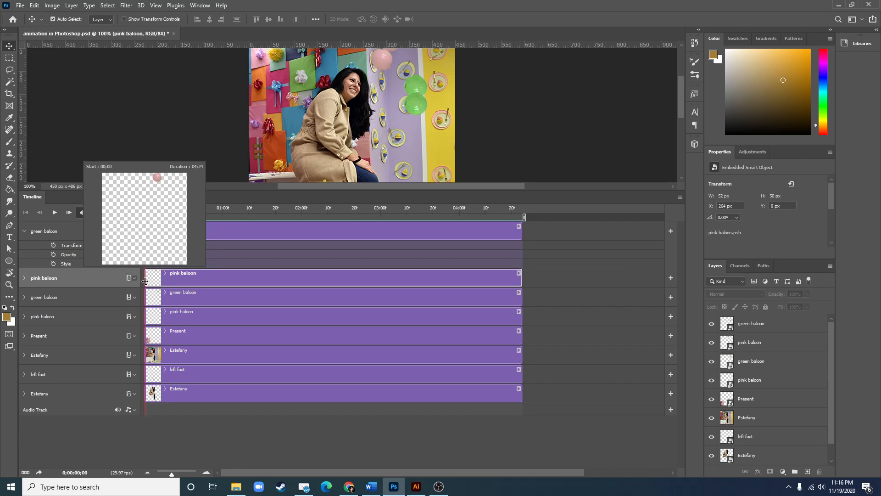
pyautogui.moveTo(145, 280); pyautogui.dragTo(229, 281)
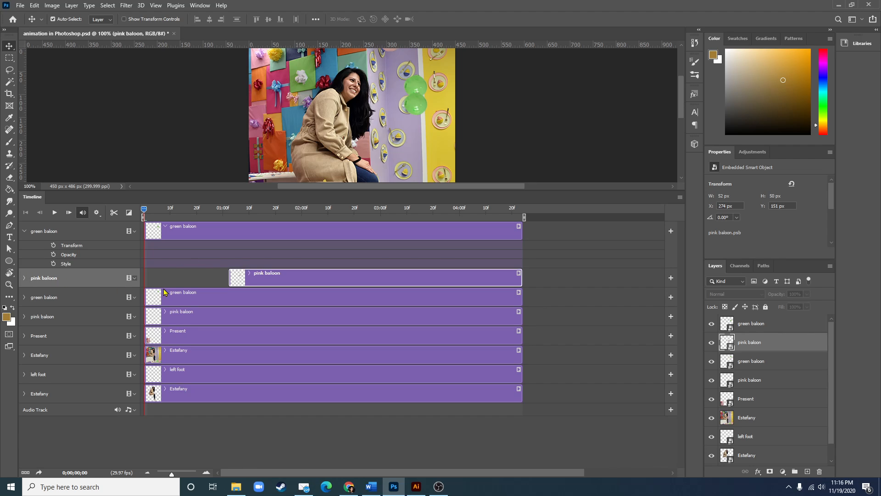
pyautogui.click(229, 283)
pyautogui.moveTo(229, 283); pyautogui.dragTo(145, 282)
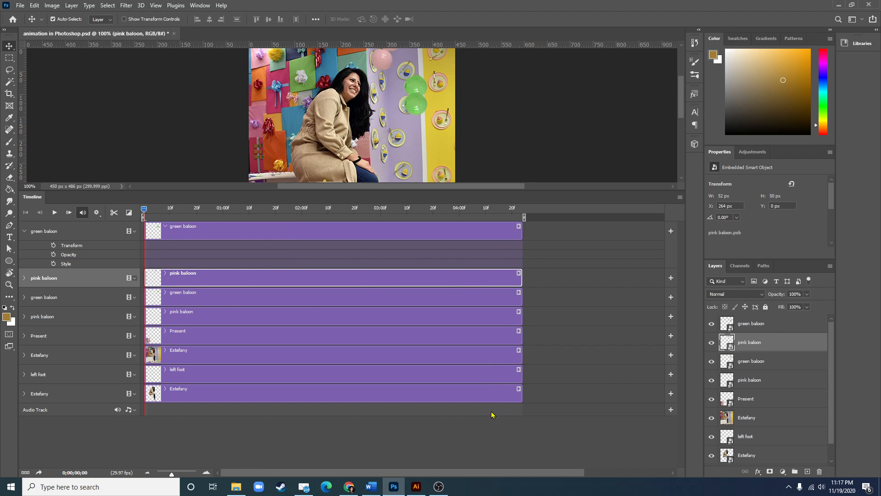
pyautogui.moveTo(521, 279); pyautogui.dragTo(443, 284)
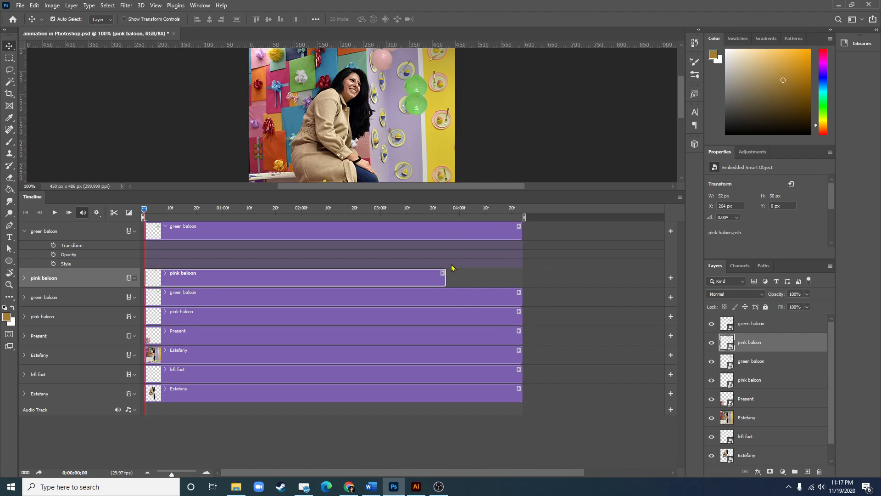
pyautogui.moveTo(444, 284); pyautogui.dragTo(523, 282)
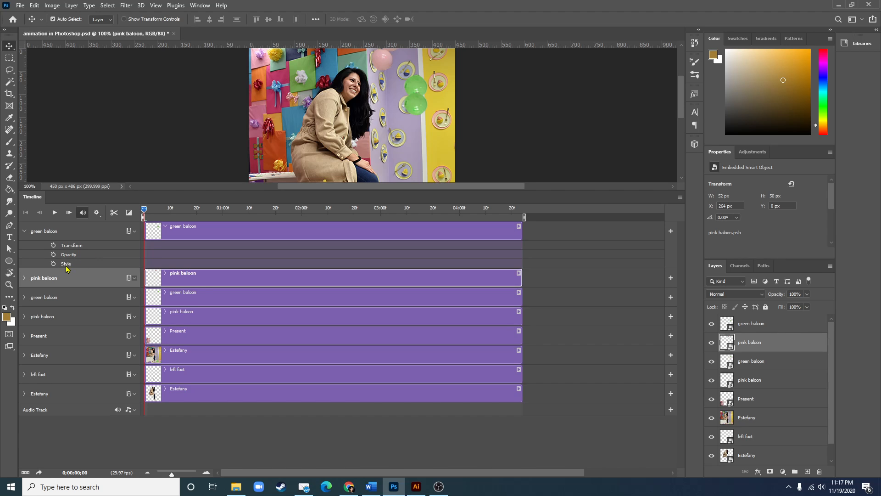
# Enable Transform keyframing on the topmost green baloon track at the start of the timeline
pyautogui.click(53, 246)
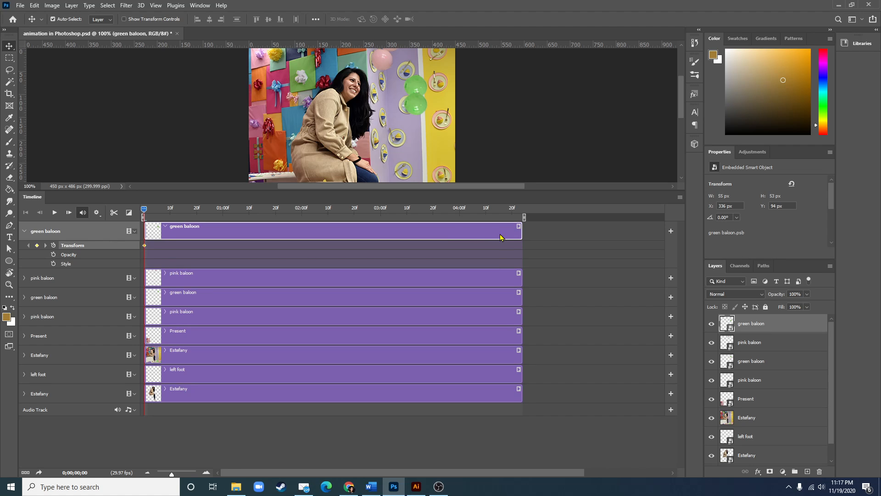
# Expand the Present track and the photo track below it, and select each of Present's Transform keyframes in turn
pyautogui.click(24, 355)
pyautogui.click(25, 336)
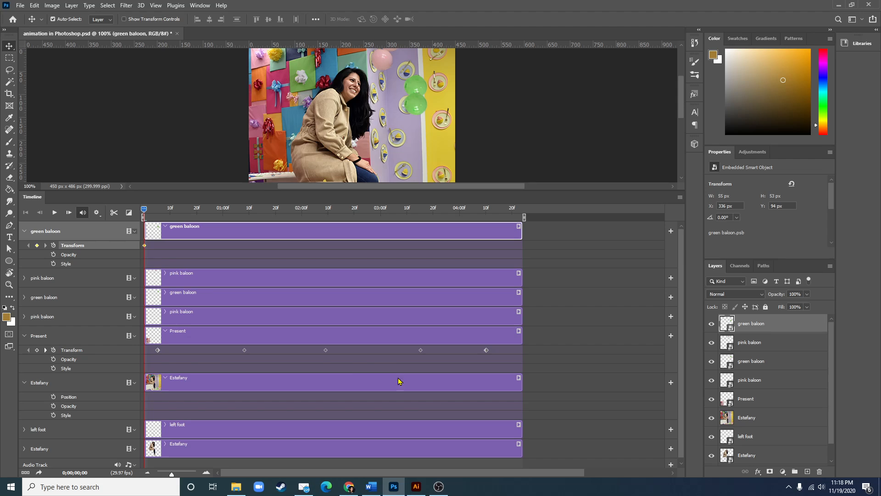
pyautogui.click(167, 349)
pyautogui.click(62, 335)
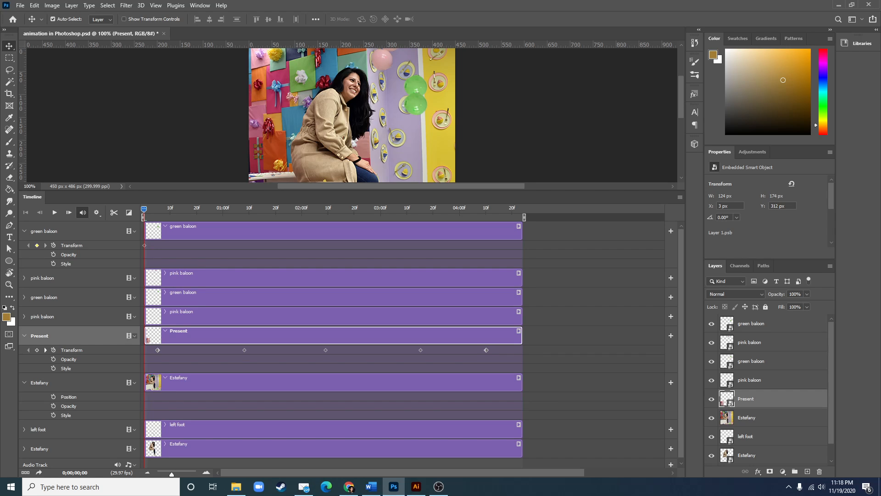
pyautogui.click(157, 350)
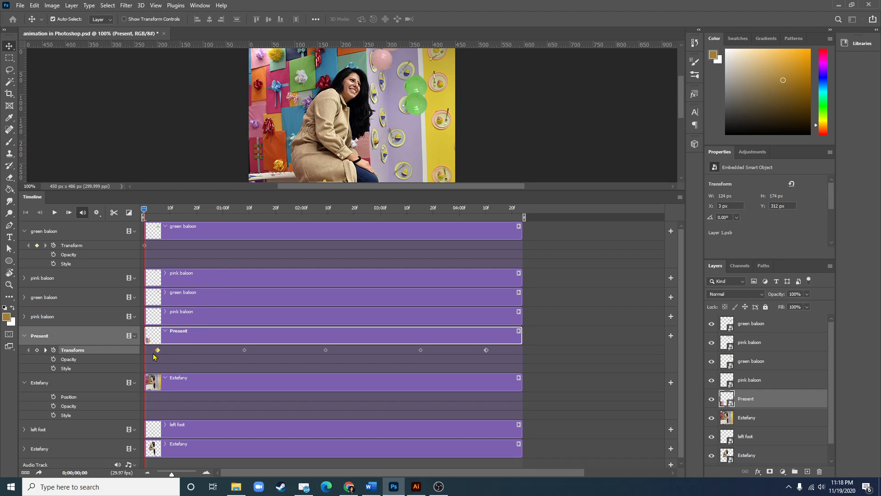
pyautogui.click(244, 350)
pyautogui.click(325, 350)
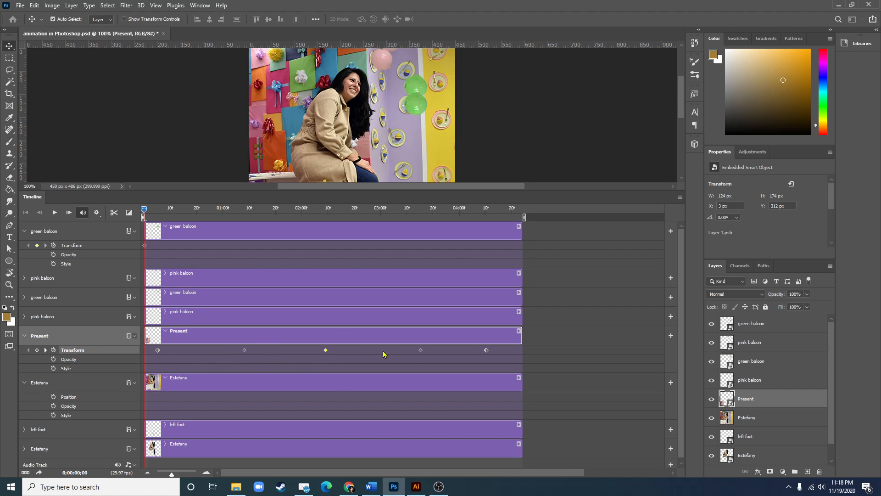
pyautogui.click(421, 350)
pyautogui.click(487, 350)
pyautogui.click(158, 350)
# Try zooming the timeline in and back, and set it to a wider time range with shorter clips
pyautogui.scroll(-1, 461, 422)
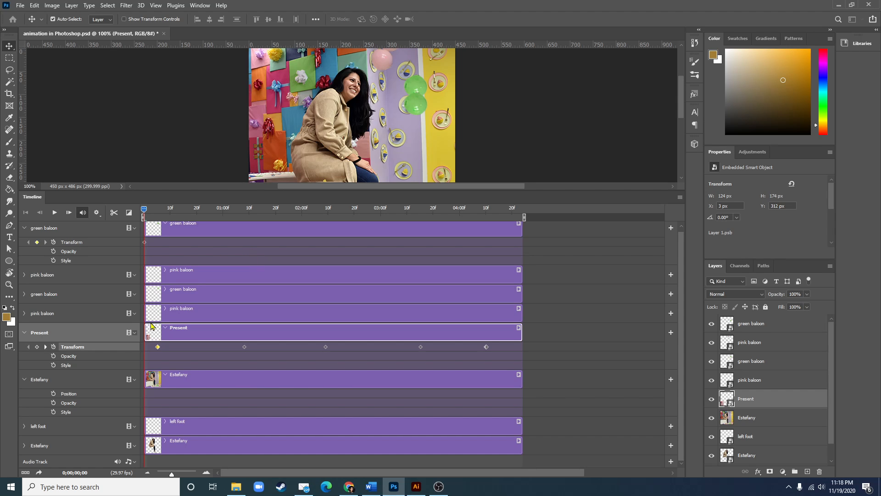
pyautogui.click(206, 472)
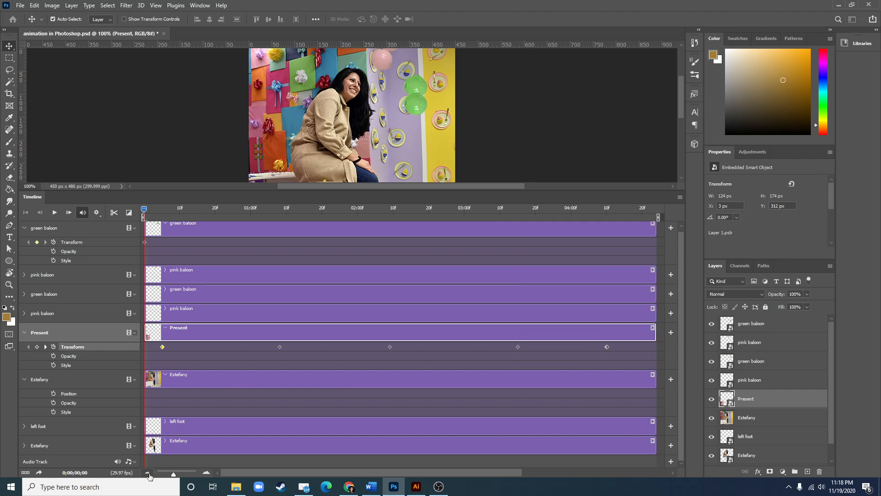
pyautogui.click(148, 473)
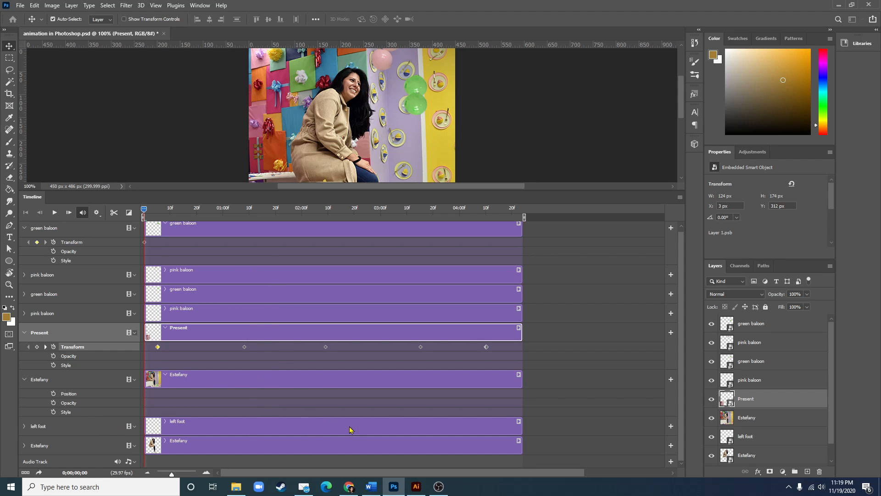
pyautogui.moveTo(172, 474)
pyautogui.mouseDown()
pyautogui.moveTo(193, 474)
pyautogui.moveTo(170, 480)
pyautogui.mouseUp()
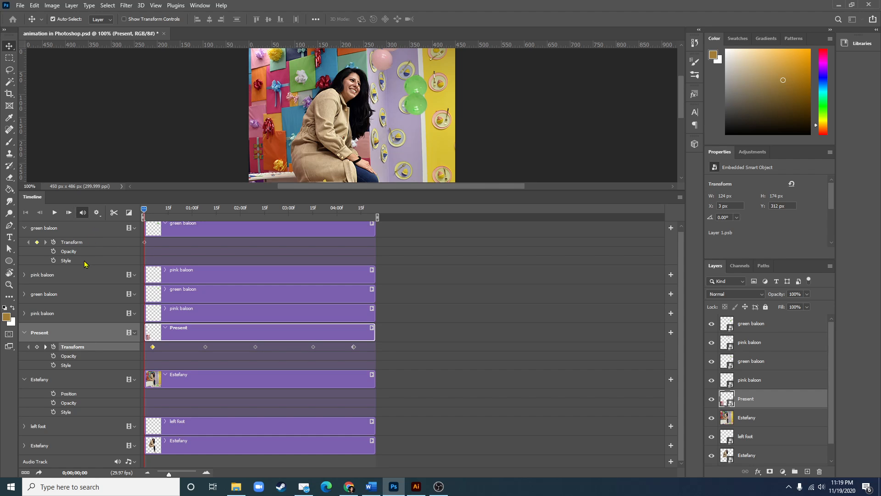
pyautogui.click(37, 7)
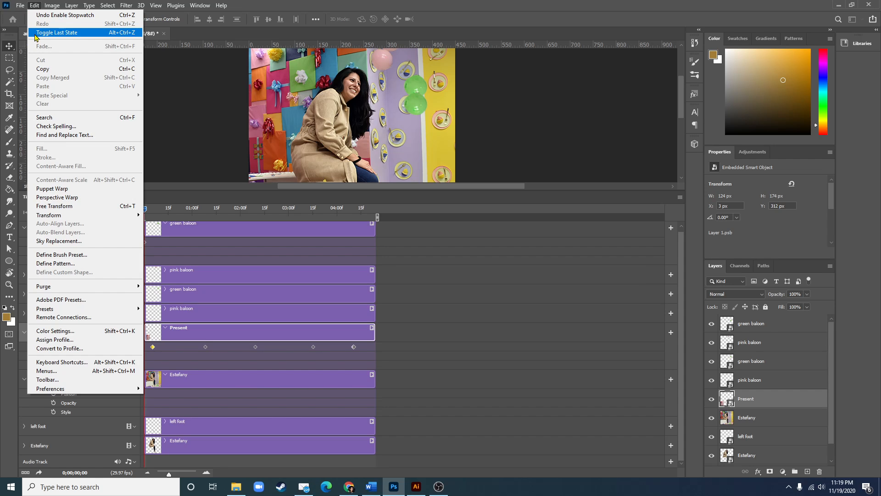
pyautogui.moveTo(104, 215)
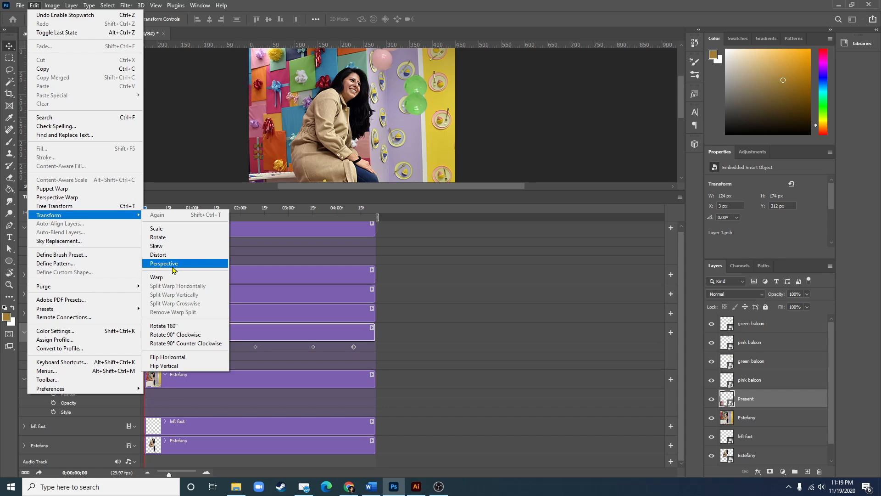
pyautogui.click(266, 258)
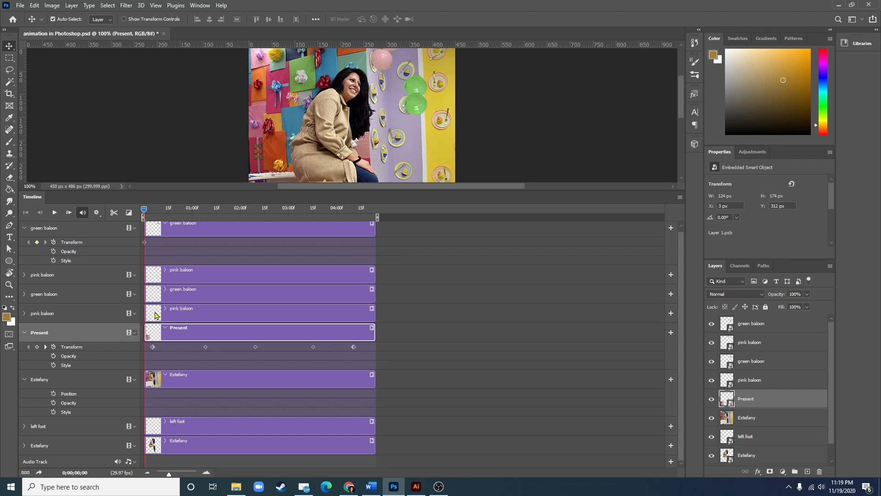
# Play a short preview of the animation, stop it, and scrub the playhead to 0;00;01;19
pyautogui.click(54, 214)
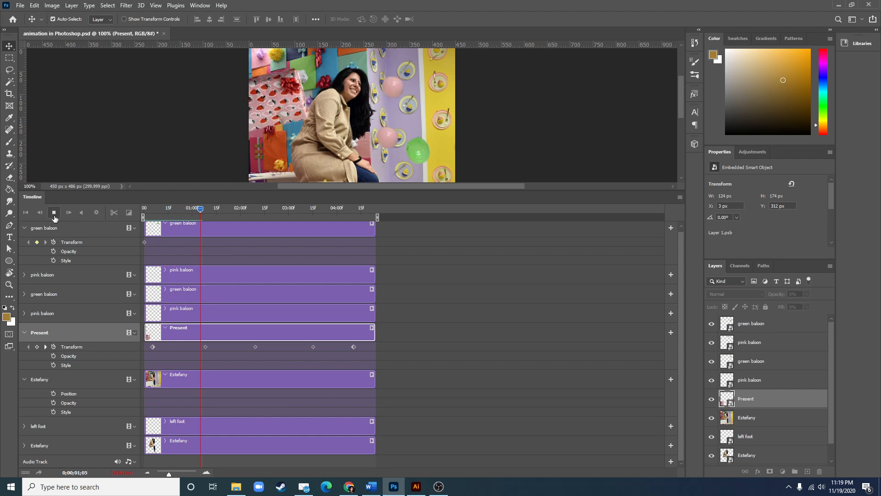
pyautogui.click(54, 217)
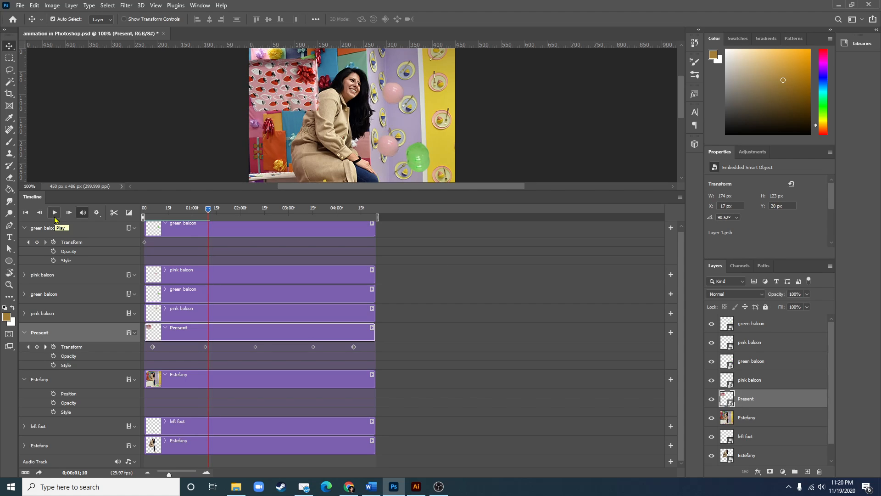
pyautogui.moveTo(207, 210)
pyautogui.mouseDown()
pyautogui.moveTo(228, 210)
pyautogui.moveTo(210, 213)
pyautogui.mouseUp()
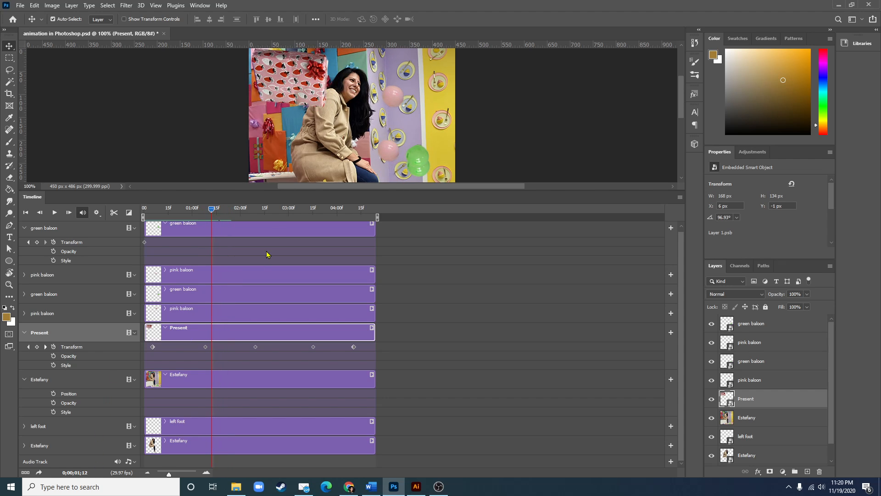
pyautogui.moveTo(211, 214); pyautogui.dragTo(223, 210)
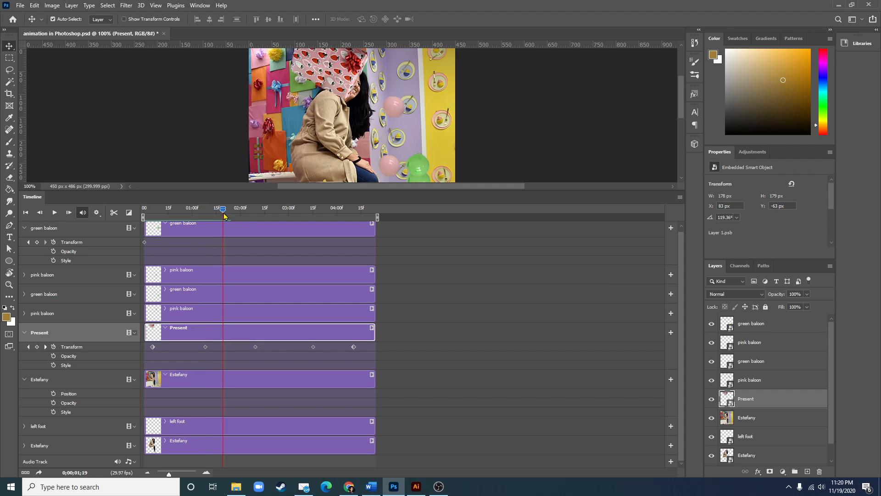
# Review the timeline's resolution and loop playback options, and shrink the Timeline panel until the whole image is in view
pyautogui.click(97, 213)
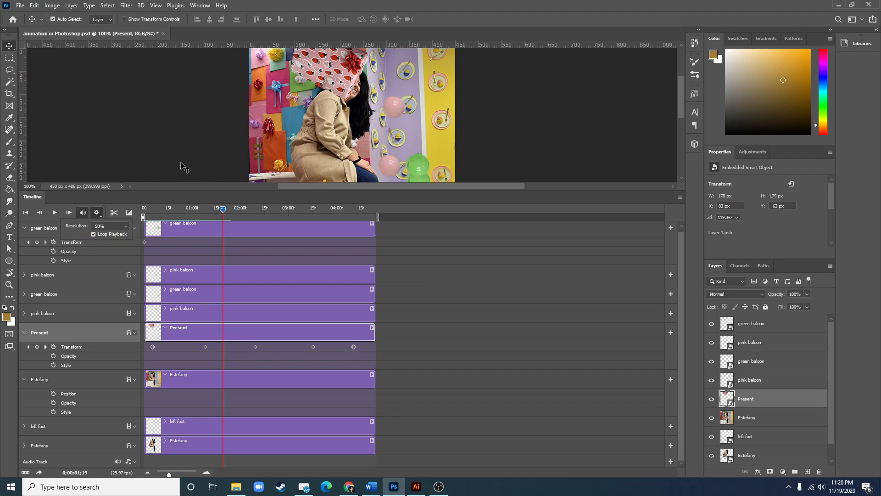
pyautogui.scroll(-1, 145, 205)
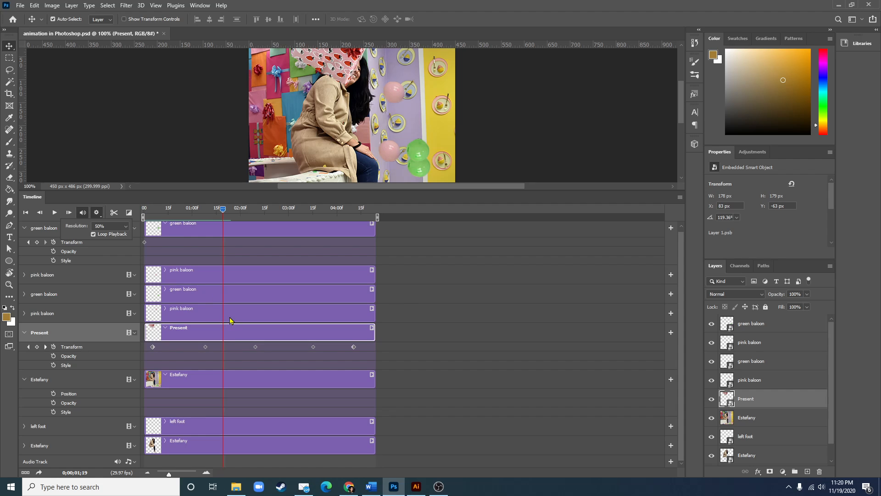
pyautogui.click(196, 189)
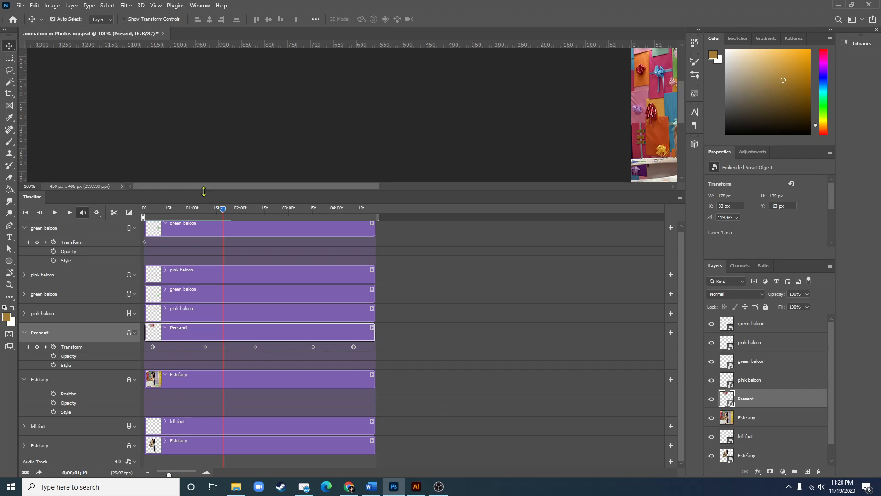
pyautogui.moveTo(271, 188); pyautogui.dragTo(397, 188)
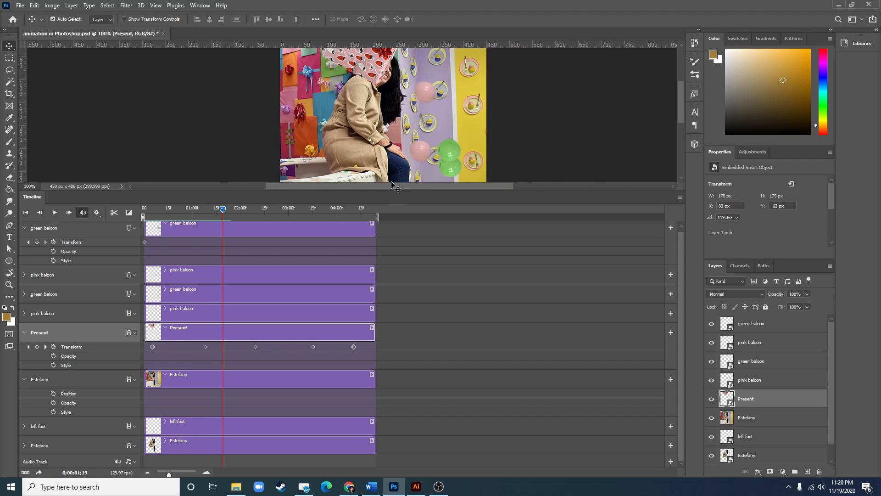
pyautogui.moveTo(201, 190); pyautogui.dragTo(213, 353)
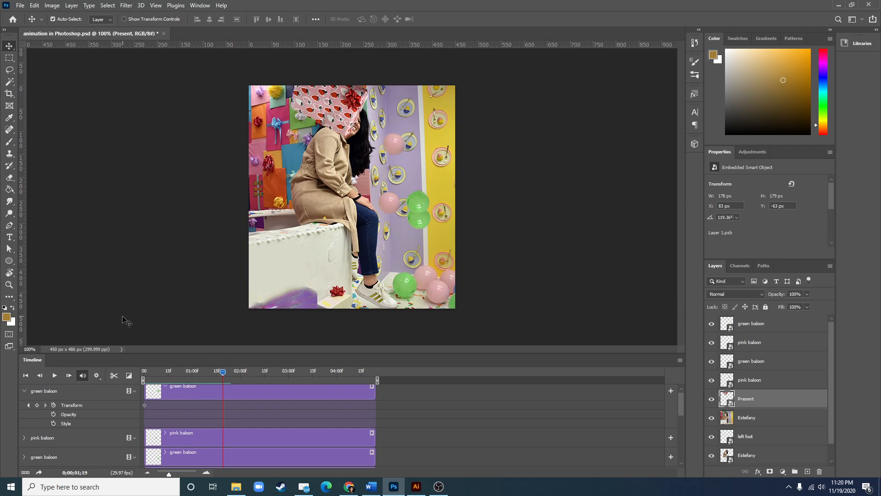
# Return the playhead to the start of the timeline and play the animation
pyautogui.moveTo(224, 376); pyautogui.dragTo(137, 376)
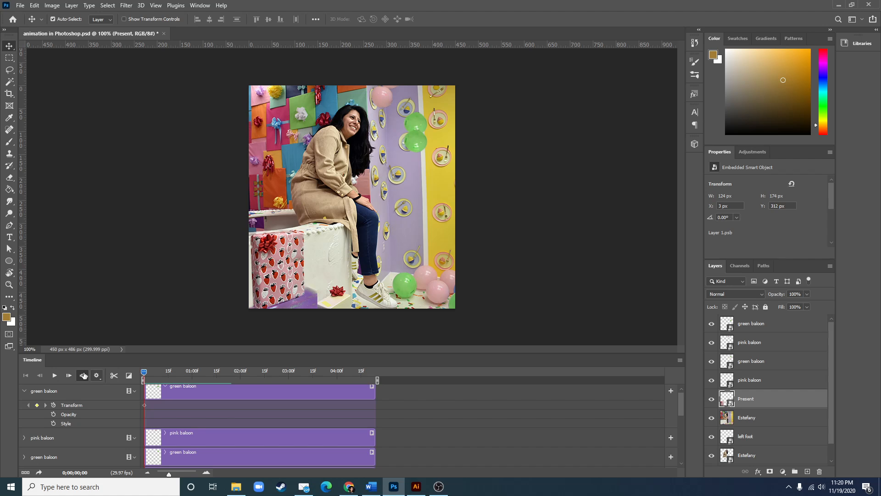
pyautogui.click(52, 377)
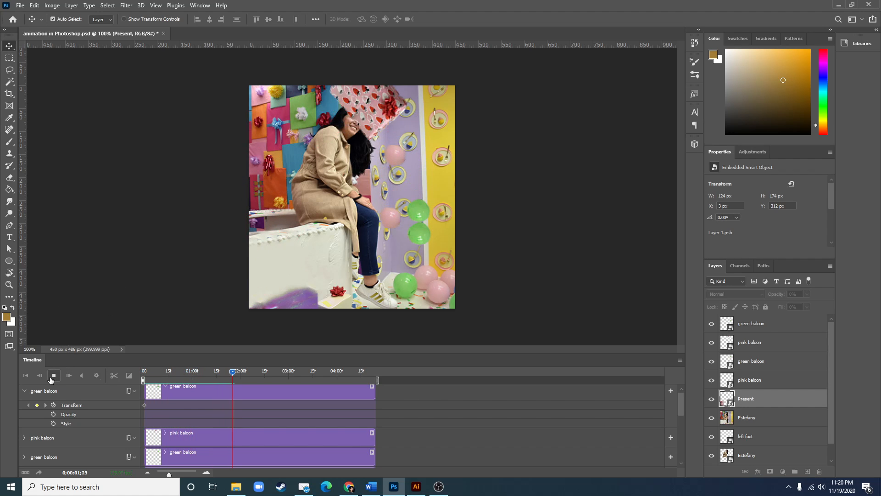